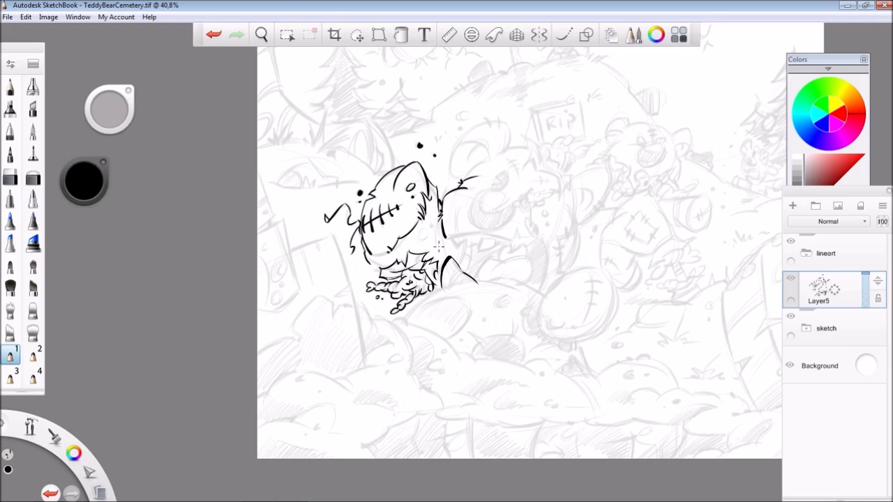
Ink the remaining stuffing and fur on the big bear's raised paw, and the jagged torn edge and stitches of its head.
left_click_drag(380, 279, 358, 286)
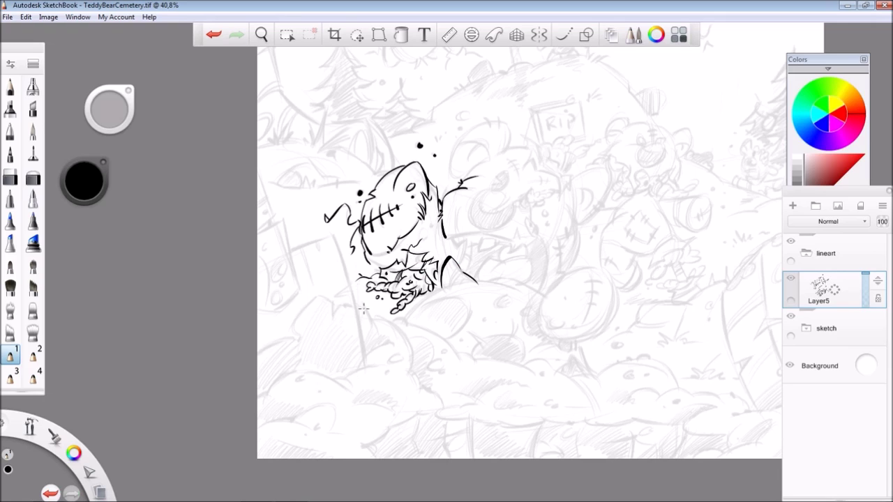
left_click_drag(425, 228, 435, 240)
mouse_move(505, 121)
left_mouse_down()
mouse_move(508, 148)
mouse_move(525, 148)
mouse_move(536, 167)
mouse_move(564, 179)
left_mouse_up()
mouse_move(530, 140)
left_mouse_down()
mouse_move(566, 179)
mouse_move(562, 199)
mouse_move(600, 184)
mouse_move(560, 215)
left_mouse_up()
mouse_move(507, 156)
left_mouse_down()
mouse_move(484, 159)
mouse_move(463, 180)
left_mouse_up()
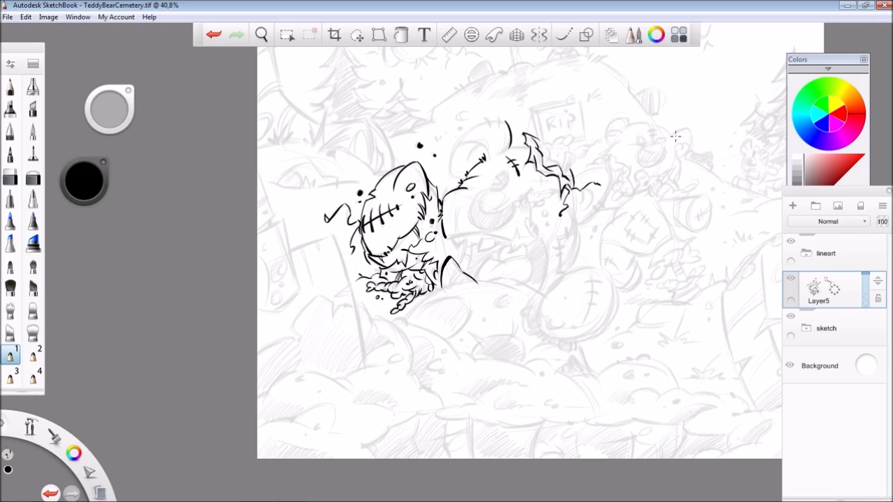
Ink the stuffing bursting from the big bear's torn head and the stitched fabric flap hanging below it.
mouse_move(549, 142)
left_mouse_down()
mouse_move(566, 161)
mouse_move(576, 154)
mouse_move(563, 140)
mouse_move(576, 148)
left_mouse_up()
mouse_move(594, 118)
left_mouse_down()
mouse_move(582, 136)
mouse_move(524, 127)
left_mouse_up()
mouse_move(581, 191)
left_mouse_down()
mouse_move(571, 220)
mouse_move(570, 235)
mouse_move(579, 229)
mouse_move(578, 266)
left_mouse_up()
key("ctrl+z")
mouse_move(550, 237)
left_mouse_down()
mouse_move(571, 256)
mouse_move(558, 272)
left_mouse_up()
key("ctrl+z")
left_click_drag(559, 272, 575, 267)
left_click(594, 229)
Ink both ears of the big bear with their stitches, inner folds and fur tufts.
mouse_move(608, 168)
left_mouse_down()
mouse_move(601, 202)
mouse_move(576, 228)
left_mouse_up()
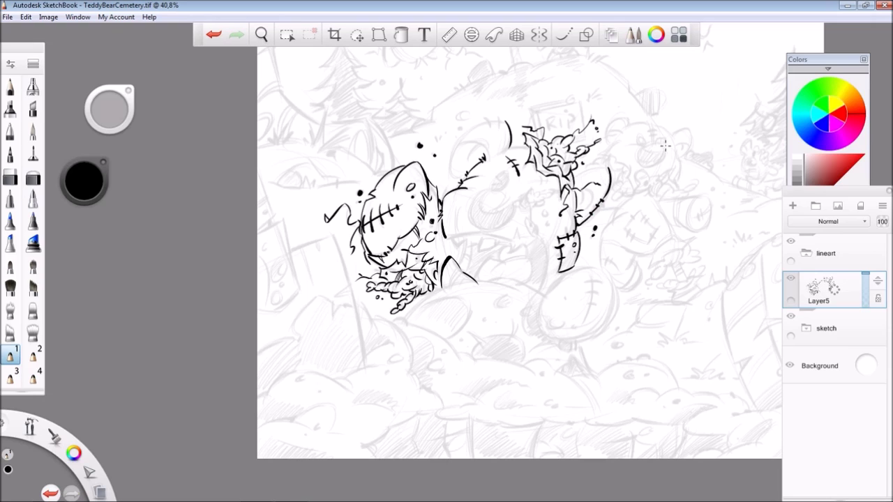
key("ctrl+z")
left_click_drag(575, 175, 608, 170)
left_click_drag(497, 121, 452, 176)
key("ctrl+z")
left_click_drag(469, 130, 449, 177)
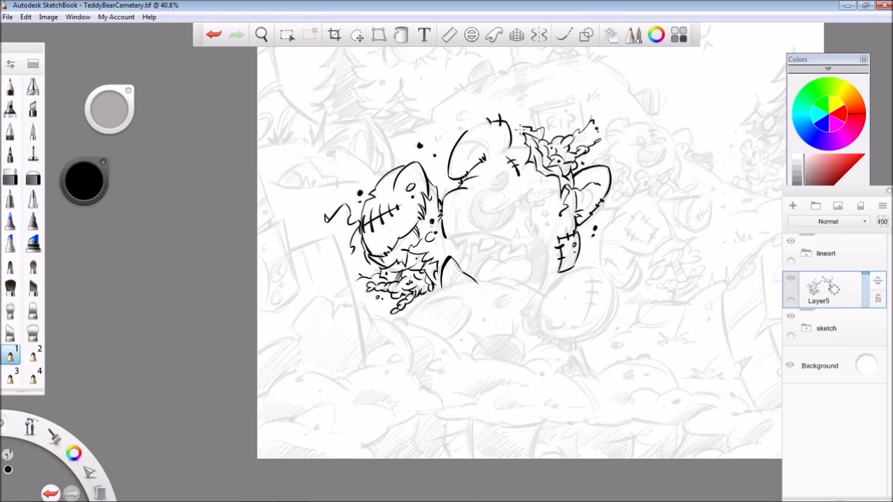
key("ctrl+z")
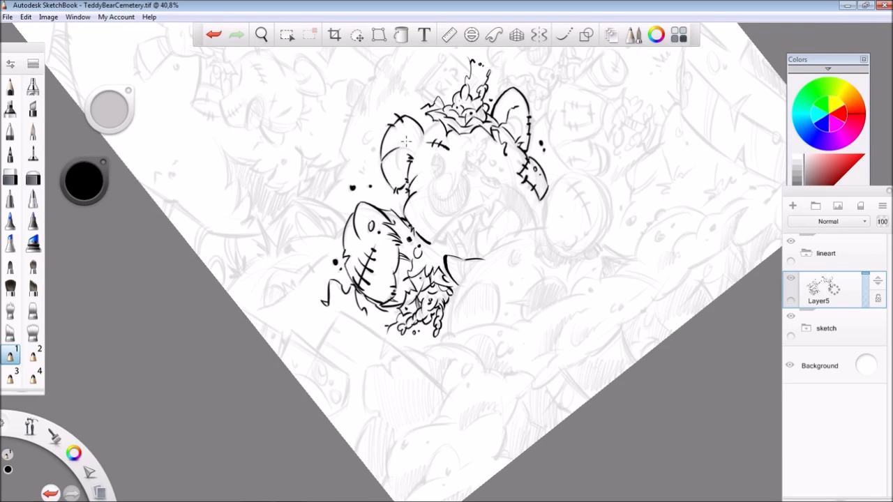
left_click_drag(394, 173, 391, 178)
mouse_move(517, 129)
left_mouse_down()
mouse_move(512, 305)
mouse_move(658, 233)
mouse_move(564, 293)
mouse_move(538, 187)
left_mouse_up()
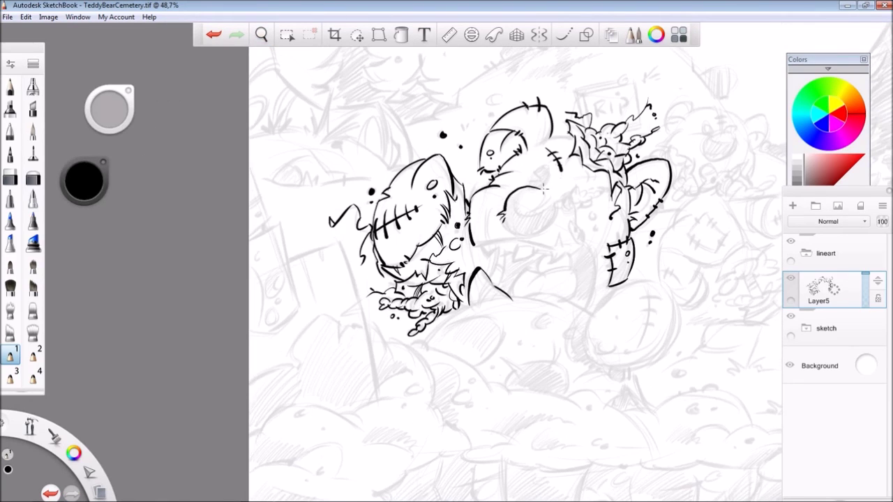
Ink the big bear's round nose with its highlight, the narrowed eye above it and the forehead line.
left_click_drag(504, 223, 548, 230)
left_click_drag(533, 187, 539, 202)
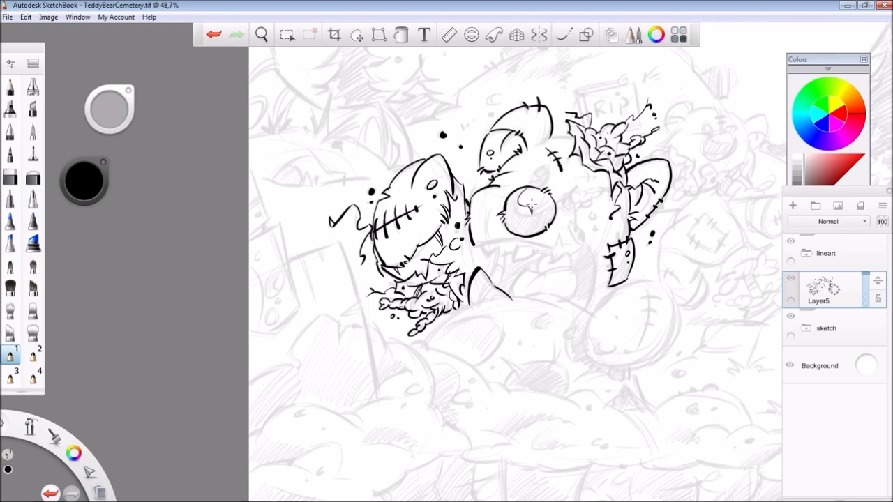
left_click_drag(551, 163, 524, 180)
left_click_drag(537, 143, 566, 134)
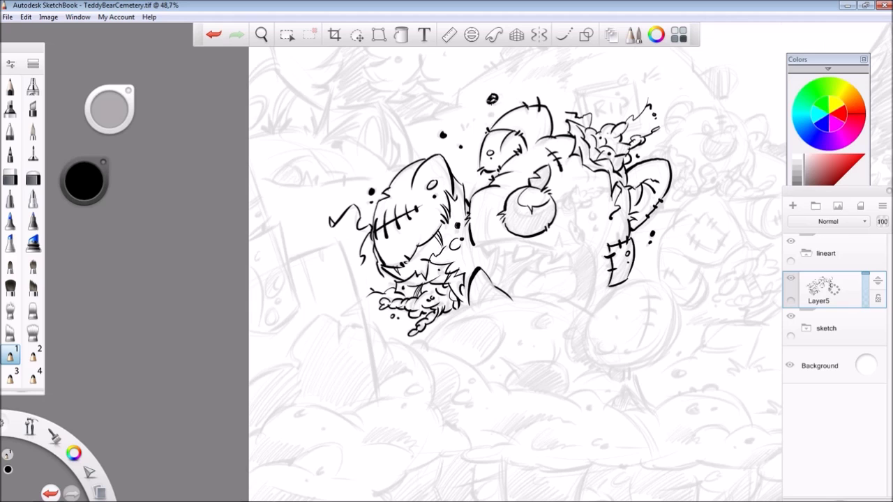
Ink the lower edge of the big bear's muzzle, the torn cheek and the furry side of the jaw.
key("space")
left_click_drag(635, 330, 393, 244)
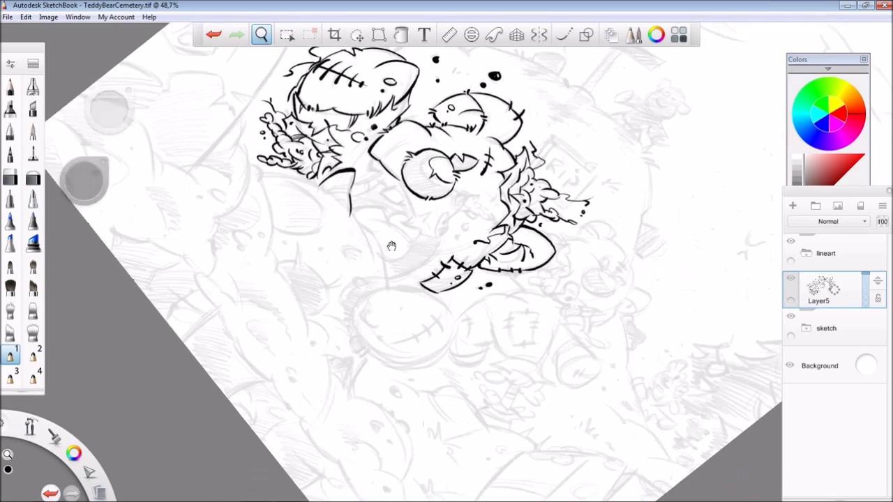
left_click_drag(434, 213, 439, 237)
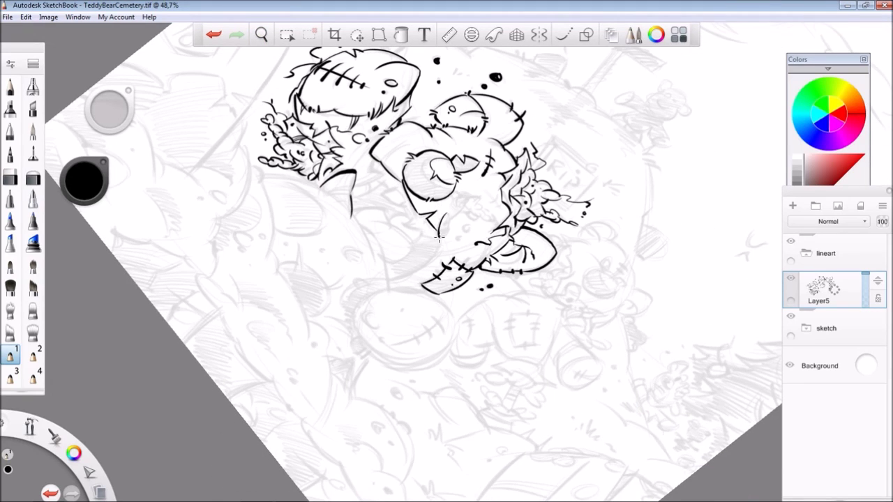
mouse_move(460, 207)
left_mouse_down()
mouse_move(451, 224)
mouse_move(584, 231)
mouse_move(481, 237)
mouse_move(487, 244)
left_mouse_up()
key("space")
key("ctrl+z")
left_click_drag(502, 213, 487, 241)
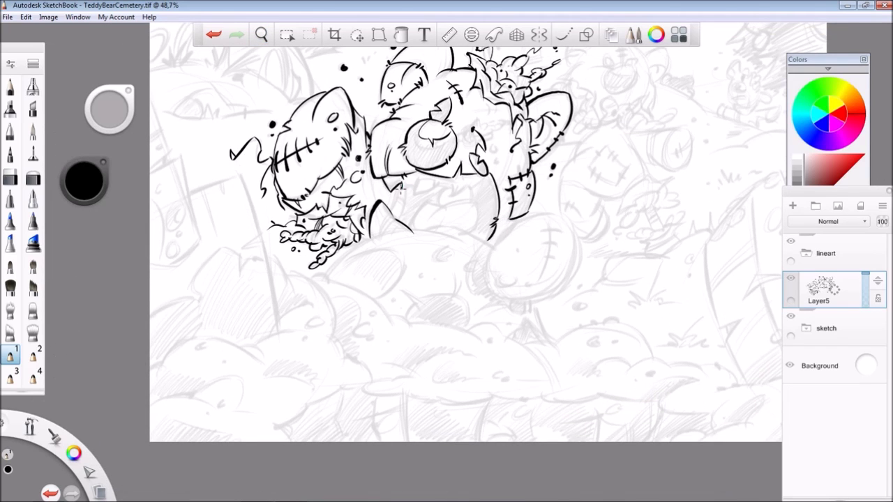
Ink the jagged upper teeth and the tongue inside the big bear's open mouth.
mouse_move(413, 200)
left_mouse_down()
mouse_move(417, 179)
mouse_move(491, 167)
left_mouse_up()
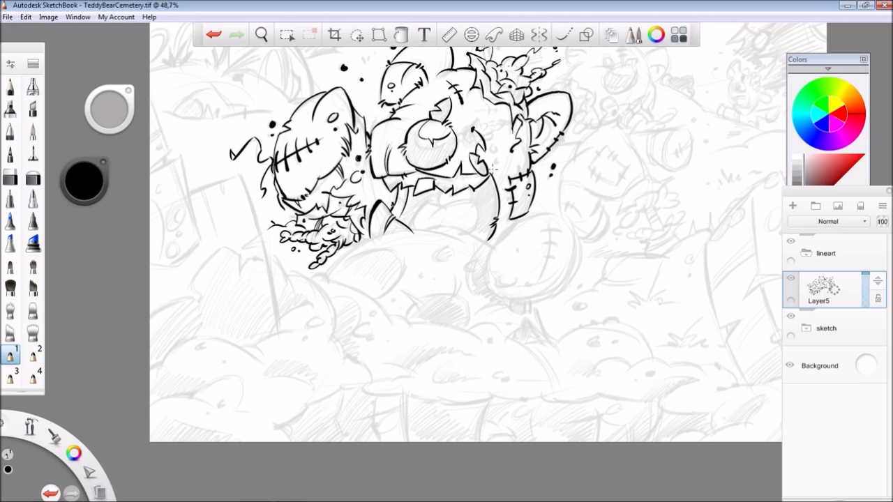
mouse_move(437, 210)
left_mouse_down()
mouse_move(478, 203)
mouse_move(471, 232)
mouse_move(480, 225)
mouse_move(420, 203)
mouse_move(410, 235)
mouse_move(423, 206)
mouse_move(412, 227)
left_mouse_up()
key("ctrl+z")
key("ctrl+z")
left_click_drag(492, 147, 568, 277)
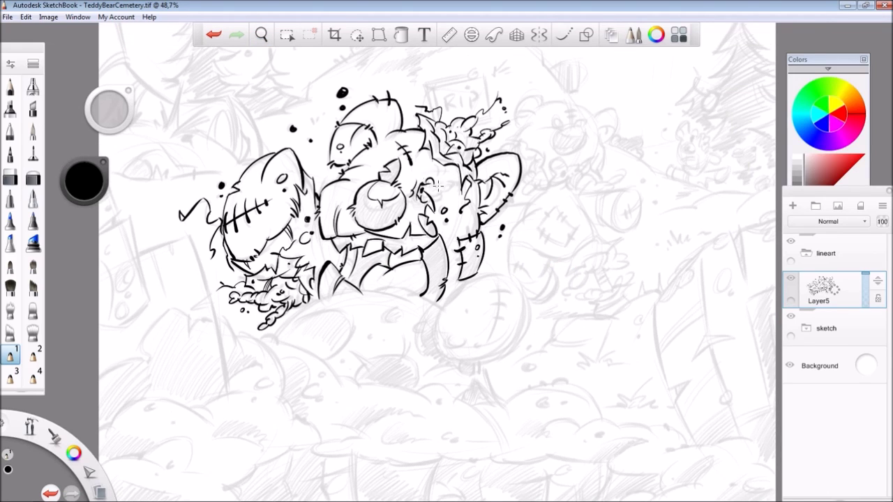
Ink the stuffing spilling from the big bear's torn eye socket and the stitches above it.
left_click_drag(441, 188, 415, 204)
key("ctrl+z")
left_click_drag(430, 176, 435, 181)
left_click_drag(457, 162, 460, 172)
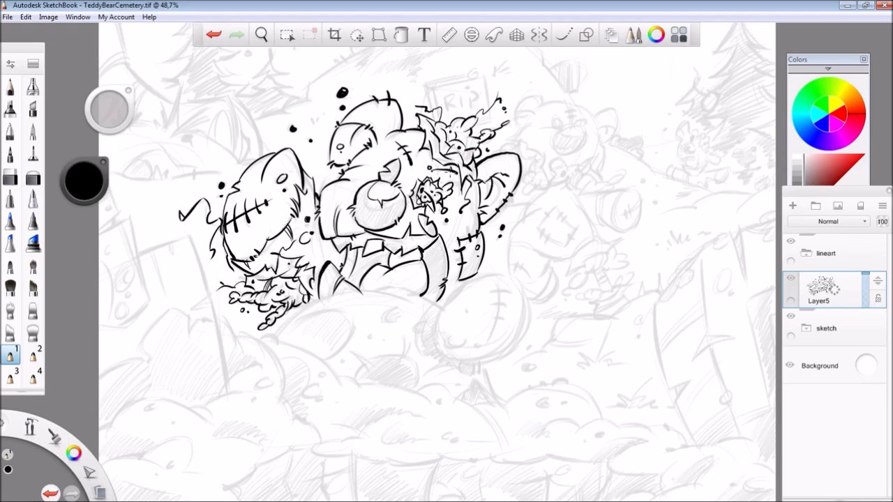
Ink the big bear's lower paw with an oval furry outline, a stitched centre seam and small spots.
mouse_move(487, 274)
left_mouse_down()
mouse_move(492, 341)
mouse_move(441, 301)
left_mouse_up()
left_click_drag(441, 301, 446, 340)
key("ctrl+z")
left_click_drag(526, 275, 503, 356)
key("ctrl+z")
mouse_move(614, 307)
left_mouse_down()
mouse_move(618, 276)
mouse_move(509, 123)
mouse_move(537, 138)
mouse_move(553, 174)
mouse_move(515, 223)
left_mouse_up()
left_click_drag(466, 190, 528, 222)
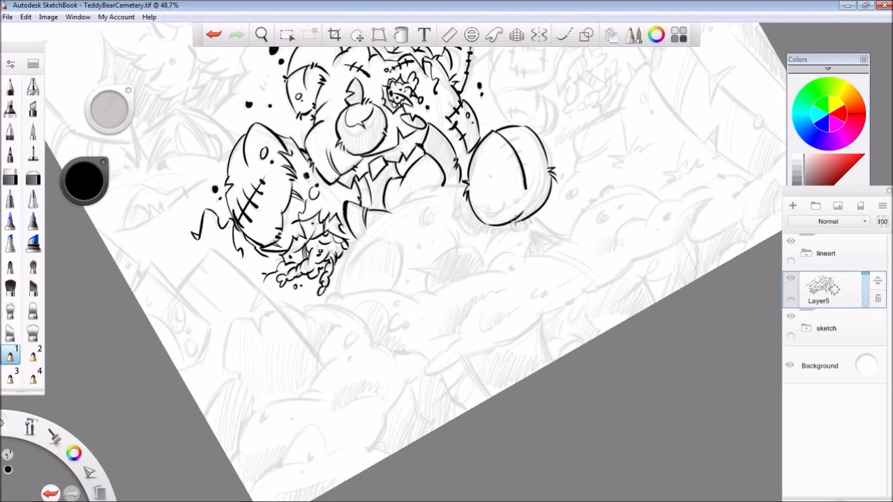
mouse_move(498, 137)
left_mouse_down()
mouse_move(526, 168)
mouse_move(504, 127)
left_mouse_up()
left_click_drag(497, 201, 498, 202)
left_click(518, 202)
Ink the curved upper contour of the big bear's arm and body beneath its mouth, between the two paws.
key("space")
left_click_drag(612, 279, 592, 210)
mouse_move(511, 291)
left_mouse_down()
mouse_move(531, 237)
mouse_move(542, 259)
mouse_move(452, 231)
mouse_move(440, 272)
left_mouse_up()
key("ctrl+z")
mouse_move(466, 223)
left_mouse_down()
mouse_move(431, 290)
mouse_move(434, 320)
left_mouse_up()
key("e")
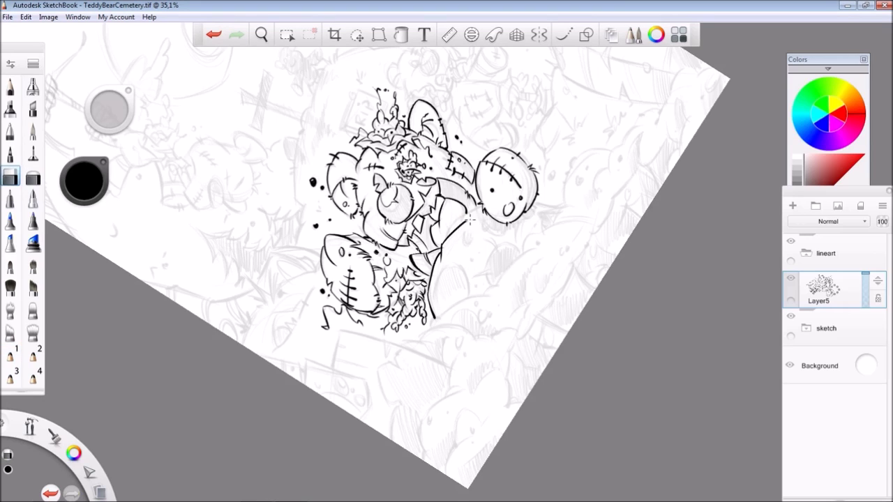
key("e")
Ink the inner curve, spots and torn opening on the big bear's body below the mouth.
mouse_move(479, 209)
left_mouse_down()
mouse_move(447, 236)
mouse_move(461, 217)
mouse_move(465, 230)
left_mouse_up()
key("ctrl+z")
key("ctrl+z")
key("ctrl+z")
mouse_move(435, 304)
left_mouse_down()
mouse_move(466, 304)
mouse_move(436, 289)
mouse_move(469, 299)
mouse_move(442, 270)
mouse_move(450, 253)
mouse_move(462, 266)
mouse_move(527, 270)
mouse_move(483, 270)
mouse_move(528, 232)
left_mouse_up()
key("ctrl+z")
key("ctrl+z")
key("ctrl+z")
key("ctrl+z")
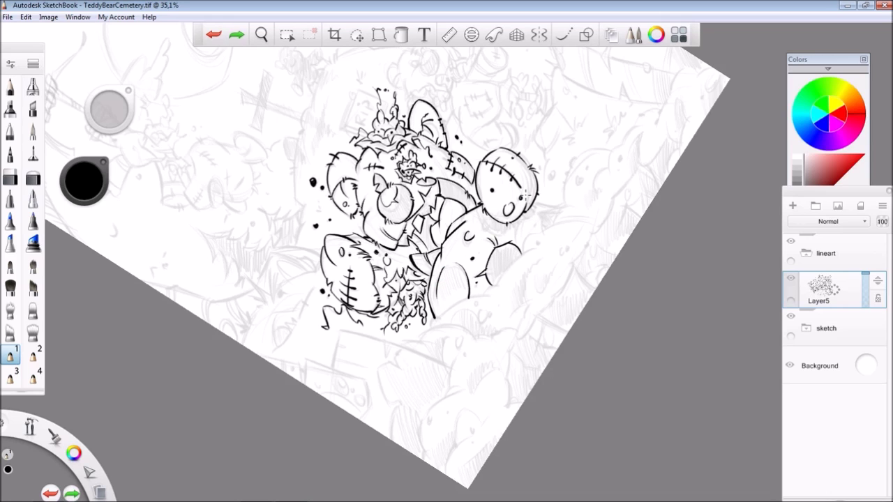
Ink the pointed scraps under the lower paw and the bumpy soil edge beneath the big bear.
left_click(499, 285)
mouse_move(526, 293)
left_mouse_down()
mouse_move(505, 308)
mouse_move(548, 297)
mouse_move(548, 325)
mouse_move(539, 316)
left_mouse_up()
key("ctrl+z")
left_click_drag(478, 292, 495, 323)
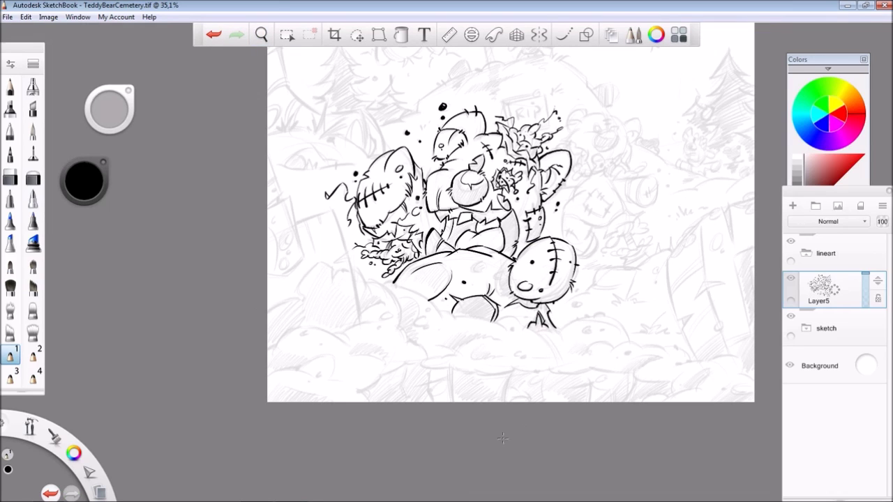
key("ctrl+z")
mouse_move(499, 321)
left_mouse_down()
mouse_move(537, 336)
mouse_move(560, 331)
left_mouse_up()
mouse_move(477, 323)
left_mouse_down()
mouse_move(497, 323)
mouse_move(473, 322)
left_mouse_up()
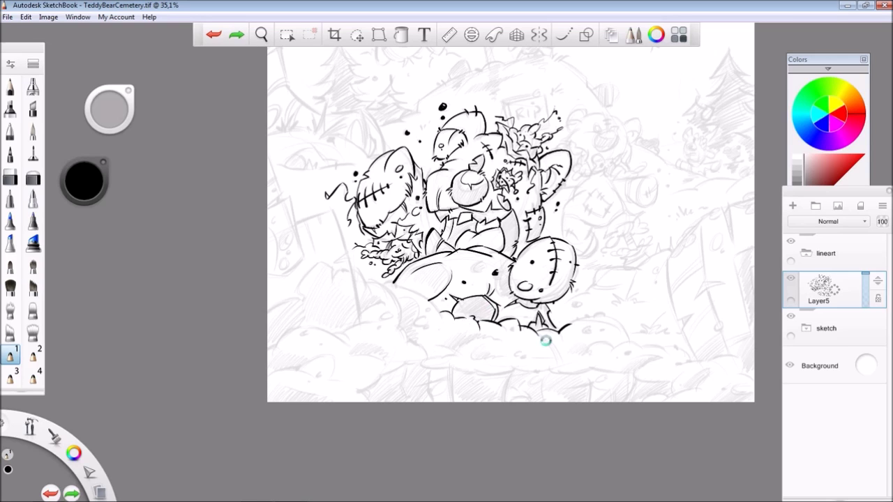
Ink the top and long side edge of the large wooden slab at the left of the scene.
mouse_move(295, 222)
left_mouse_down()
mouse_move(335, 210)
mouse_move(360, 325)
left_mouse_up()
key("ctrl+z")
left_click_drag(347, 260, 360, 325)
Ink the broken board with its round nail and the slanted post at the left edge of the scene.
mouse_move(293, 194)
left_mouse_down()
mouse_move(267, 210)
mouse_move(291, 198)
left_mouse_up()
key("ctrl+z")
left_click_drag(290, 198, 302, 257)
key("ctrl+z")
mouse_move(290, 196)
left_mouse_down()
mouse_move(300, 251)
mouse_move(285, 278)
left_mouse_up()
mouse_move(303, 248)
left_mouse_down()
mouse_move(309, 265)
mouse_move(269, 278)
left_mouse_up()
key("ctrl+z")
left_click_drag(267, 151, 279, 191)
mouse_move(294, 253)
left_mouse_down()
mouse_move(282, 271)
mouse_move(286, 263)
left_mouse_up()
key("ctrl+z")
key("ctrl+z")
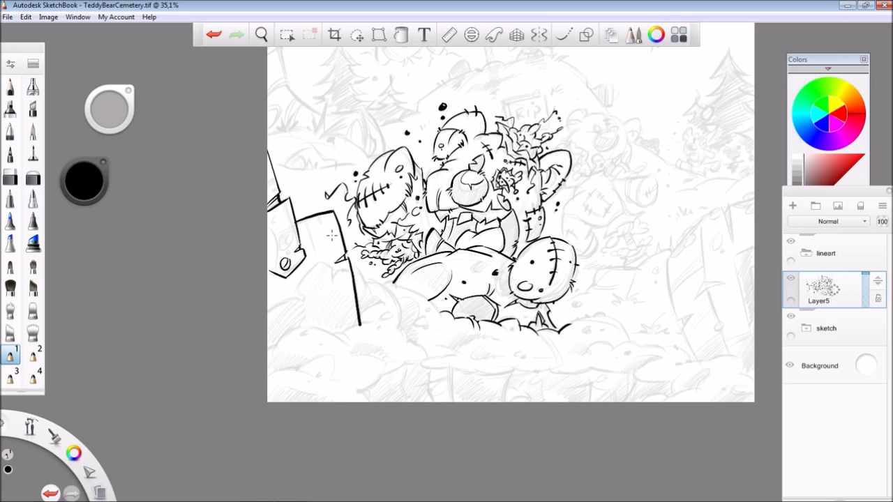
Ink the rounded soil mounds at the slab's base and between the slab and the big bear.
left_click_drag(343, 333, 368, 325)
mouse_move(278, 345)
left_mouse_down()
mouse_move(298, 326)
mouse_move(349, 338)
left_mouse_up()
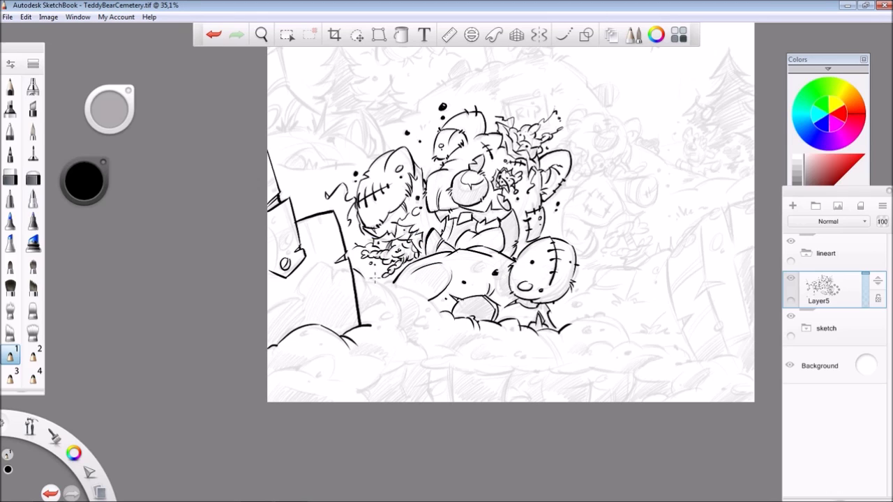
left_click_drag(366, 280, 407, 341)
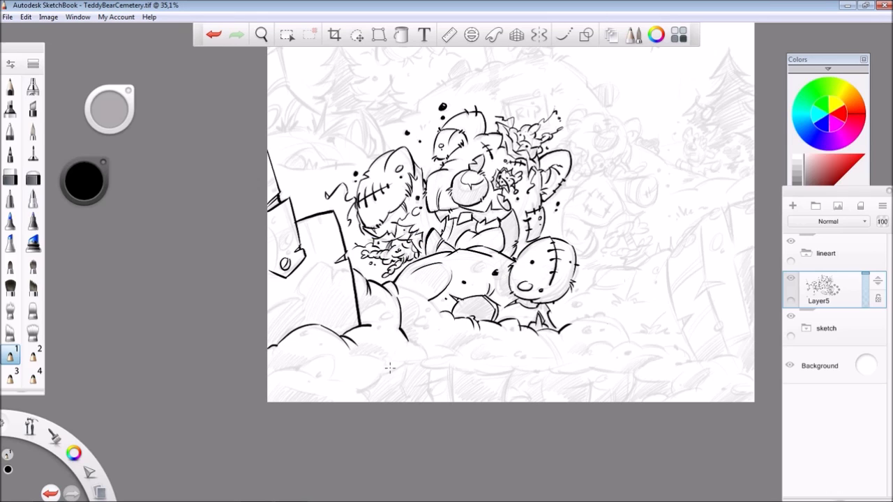
left_click_drag(397, 281, 444, 328)
Ink the lower-left foreground soil mounds and add small pebbles to them.
left_click_drag(270, 371, 331, 356)
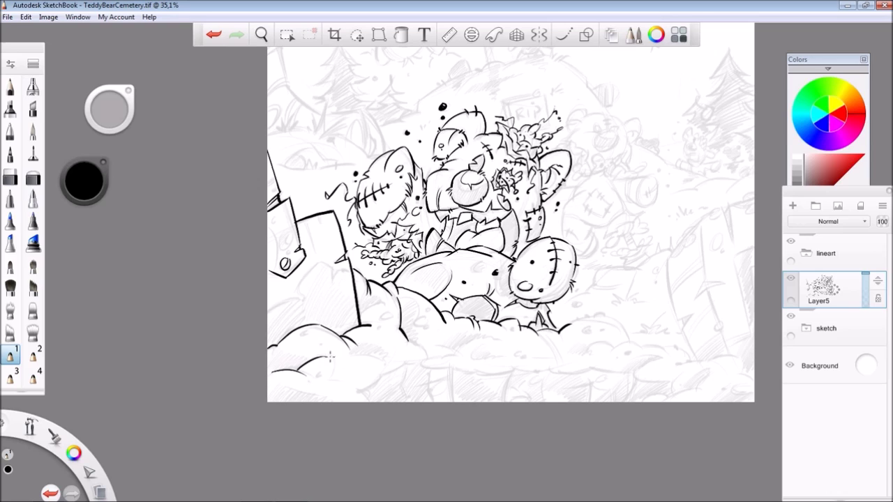
left_click_drag(378, 374, 403, 363)
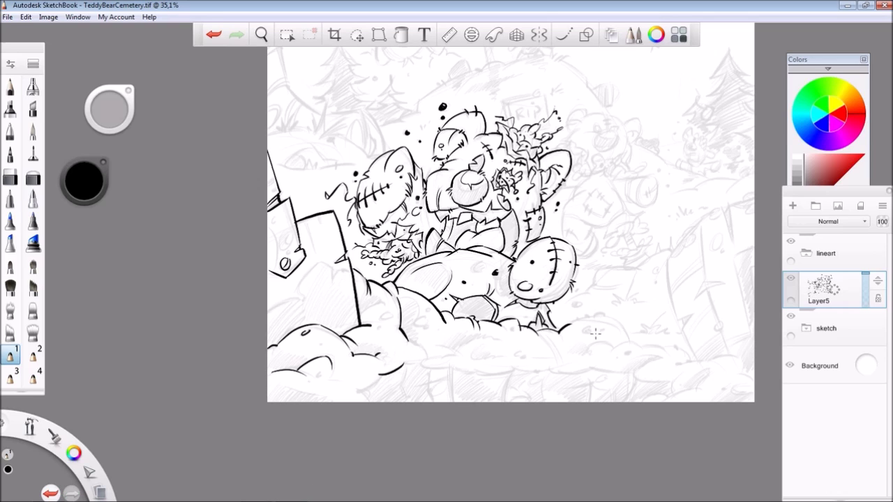
left_click(338, 391)
left_click(344, 393)
left_click_drag(418, 347, 441, 350)
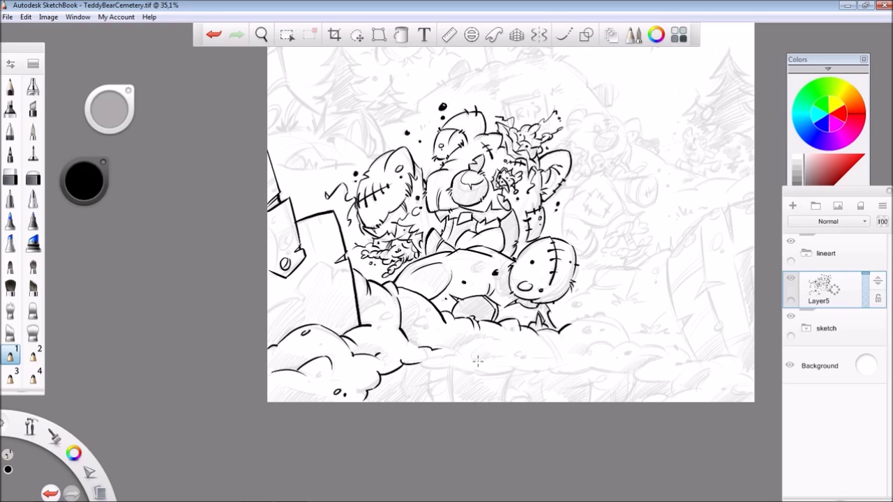
Ink the lumpy soil bank and its lower edge from below the big bear toward the right.
left_click_drag(588, 318, 638, 346)
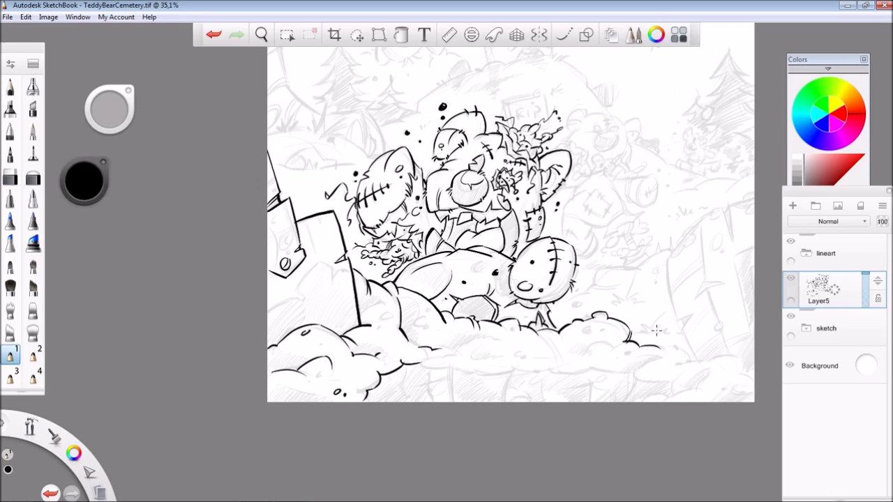
left_click_drag(420, 363, 593, 370)
left_click_drag(633, 340, 637, 349)
left_click_drag(593, 370, 633, 375)
mouse_move(659, 347)
left_mouse_down()
mouse_move(743, 355)
mouse_move(751, 377)
mouse_move(643, 401)
left_mouse_up()
Ink the soil mounds and pebbles in the lower-right corner, fill in bumps along the bank, and save the drawing.
mouse_move(702, 371)
left_mouse_down()
mouse_move(667, 393)
mouse_move(640, 371)
mouse_move(657, 357)
left_mouse_up()
left_click(723, 389)
left_click(731, 388)
left_click_drag(743, 387, 741, 390)
left_click_drag(462, 357, 420, 354)
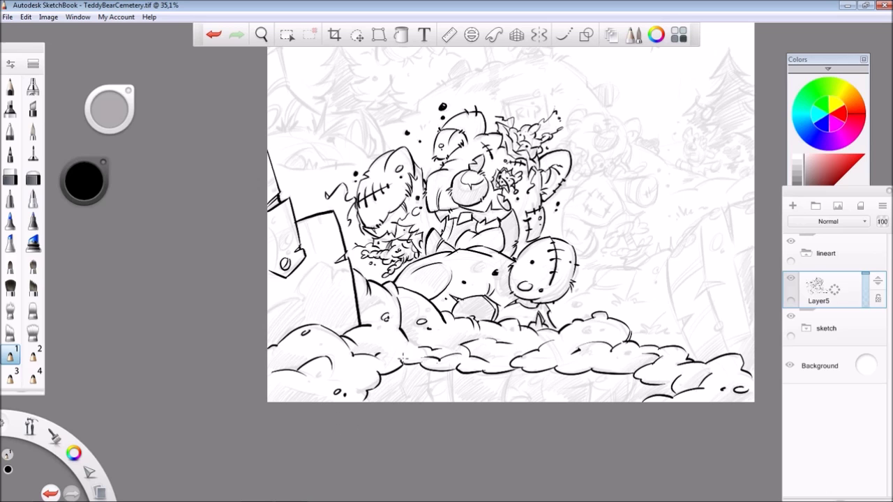
key("ctrl+s")
Ink the smaller bear's furry muzzle and nose, and the jagged torn edge beneath its head.
scroll(667, 353, "down", 3)
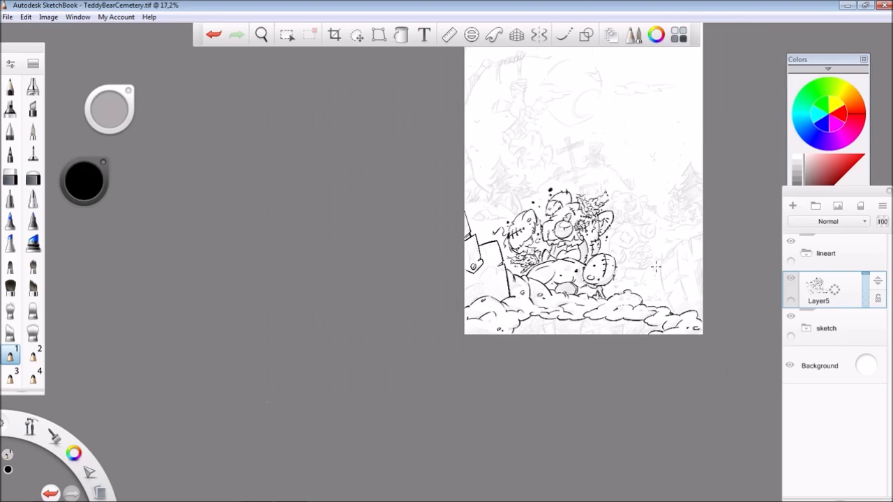
scroll(462, 409, "up", 5)
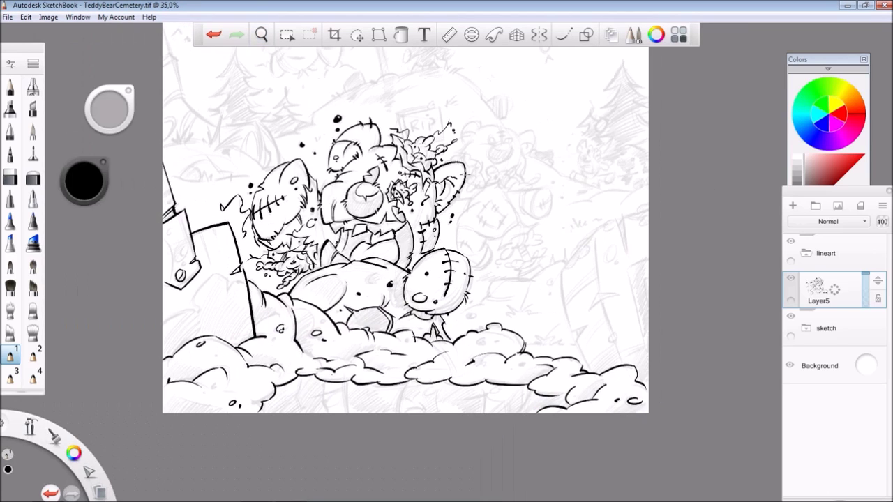
scroll(441, 139, "up", 1)
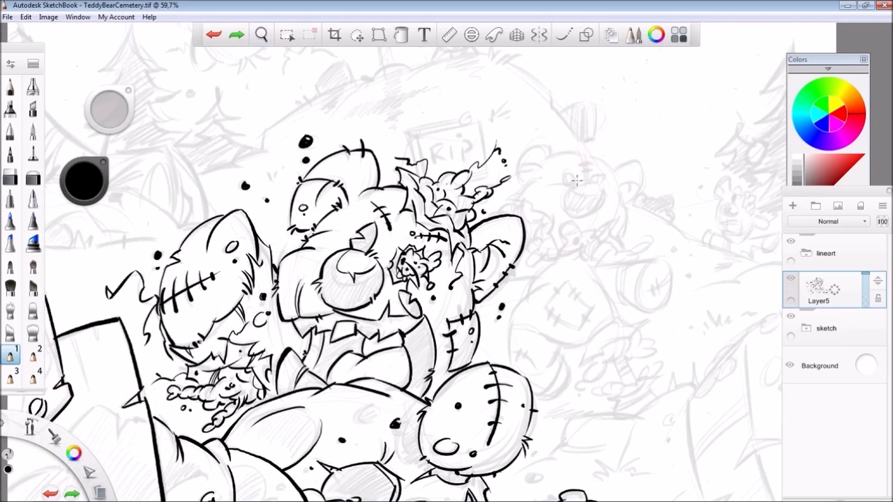
mouse_move(533, 214)
left_mouse_down()
mouse_move(551, 213)
mouse_move(556, 247)
mouse_move(575, 221)
left_mouse_up()
key("ctrl+z")
mouse_move(585, 186)
left_mouse_down()
mouse_move(562, 199)
mouse_move(581, 191)
mouse_move(607, 202)
mouse_move(586, 216)
mouse_move(596, 219)
left_mouse_up()
key("ctrl+z")
key("ctrl+z")
scroll(684, 167, "down", 3)
scroll(685, 168, "up", 3)
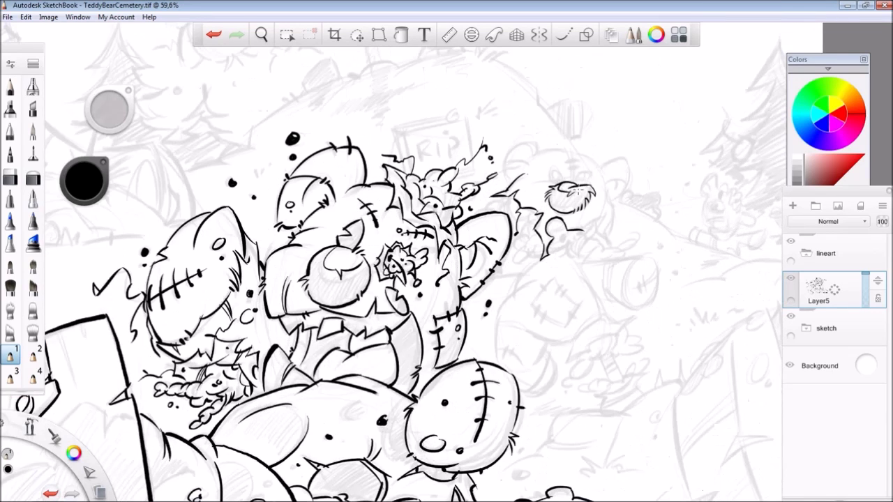
Ink the smaller bear's solid black eyes and the stitched seam running down its forehead.
scroll(623, 189, "up", 2)
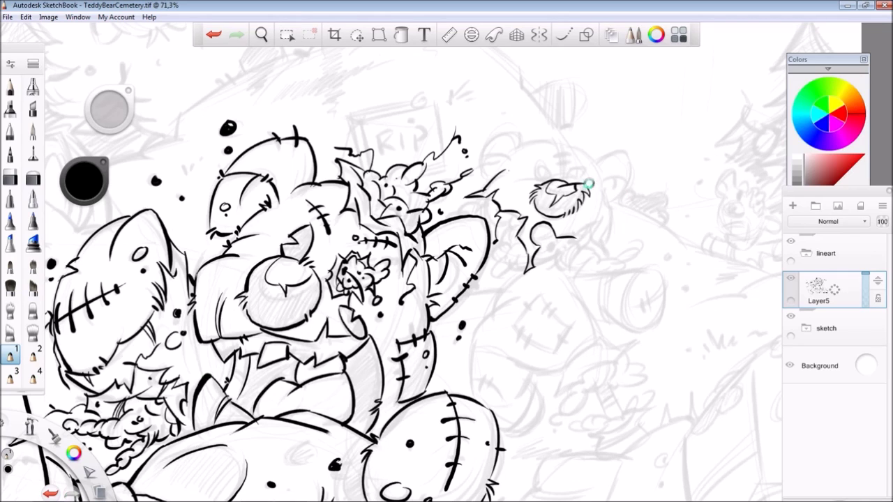
mouse_move(557, 143)
left_mouse_down()
mouse_move(565, 174)
mouse_move(542, 177)
mouse_move(577, 183)
mouse_move(559, 154)
left_mouse_up()
left_click_drag(555, 162, 569, 159)
Ink the smaller bear's head outline and both ears with inner folds, stitches and fur tufts.
left_click_drag(484, 149, 520, 134)
mouse_move(496, 137)
left_mouse_down()
mouse_move(502, 131)
mouse_move(504, 150)
left_mouse_up()
mouse_move(489, 160)
left_mouse_down()
mouse_move(482, 183)
mouse_move(544, 131)
mouse_move(572, 134)
left_mouse_up()
mouse_move(577, 173)
left_mouse_down()
mouse_move(614, 150)
mouse_move(615, 201)
mouse_move(604, 202)
left_mouse_up()
left_click_drag(601, 171, 612, 180)
left_click_drag(600, 151, 610, 166)
Ink the torn fabric and the stuffing spilling out below the smaller bear's head.
key("space")
left_click_drag(620, 288, 618, 172)
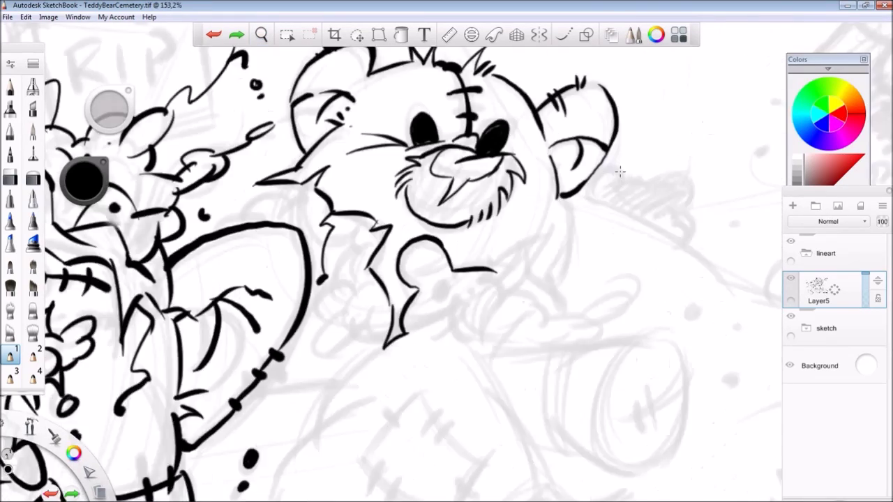
scroll(618, 171, "down", 3)
mouse_move(591, 203)
left_mouse_down()
mouse_move(587, 224)
mouse_move(610, 240)
mouse_move(608, 202)
mouse_move(632, 204)
left_mouse_up()
mouse_move(458, 174)
left_mouse_down()
mouse_move(490, 227)
mouse_move(480, 259)
mouse_move(499, 249)
mouse_move(470, 212)
mouse_move(489, 235)
left_mouse_up()
left_click_drag(477, 224, 480, 217)
mouse_move(526, 239)
left_mouse_down()
mouse_move(516, 209)
mouse_move(611, 239)
mouse_move(579, 237)
mouse_move(567, 254)
mouse_move(559, 217)
left_mouse_up()
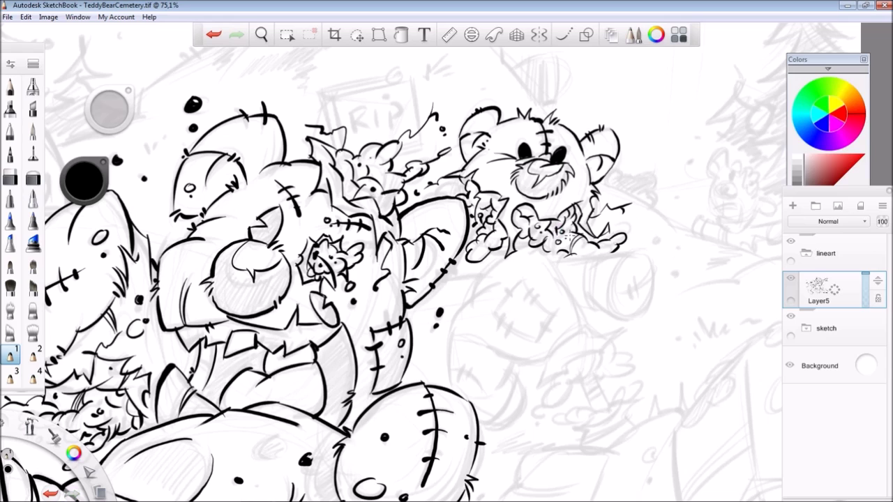
Ink the smaller bear's outstretched arm with its rounded, stitched paw and small fur tufts.
mouse_move(532, 249)
left_mouse_down()
mouse_move(489, 255)
mouse_move(474, 293)
mouse_move(566, 282)
mouse_move(516, 286)
left_mouse_up()
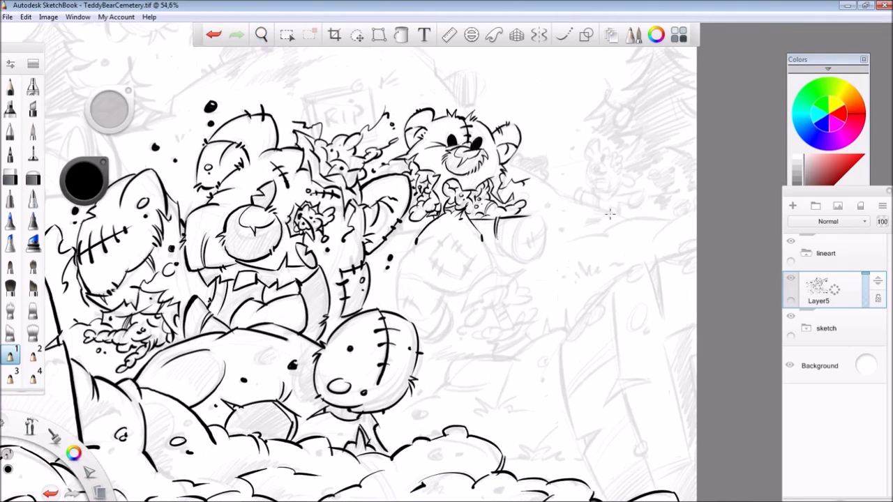
mouse_move(536, 207)
left_mouse_down()
mouse_move(511, 237)
mouse_move(515, 257)
left_mouse_up()
mouse_move(516, 237)
left_mouse_down()
mouse_move(550, 222)
mouse_move(525, 276)
mouse_move(538, 264)
left_mouse_up()
key("ctrl+z")
key("ctrl+z")
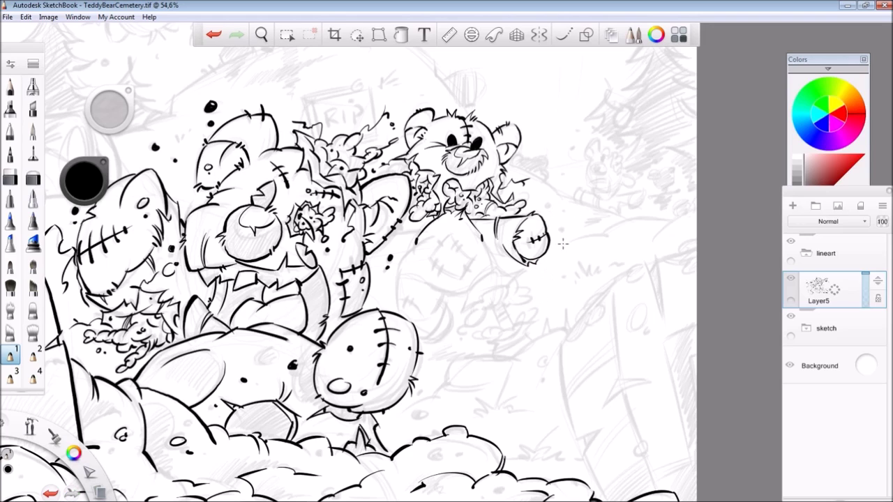
Ink the curved sides of the smaller bear's torso and add spots on and around the outstretched arm.
key("ctrl+z")
mouse_move(490, 222)
left_mouse_down()
mouse_move(525, 265)
mouse_move(494, 271)
left_mouse_up()
key("ctrl+z")
key("ctrl+z")
left_click_drag(432, 235, 398, 282)
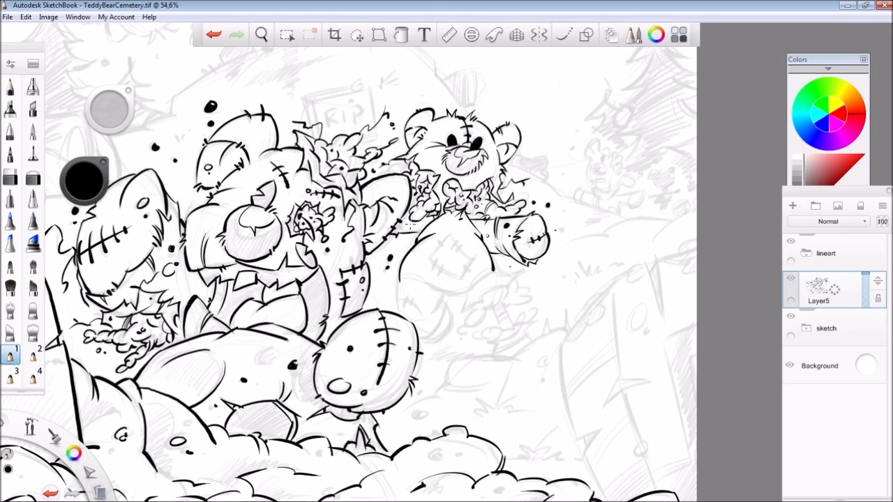
key("ctrl+z")
left_click_drag(422, 229, 427, 266)
key("ctrl+z")
key("ctrl+z")
Ink the stitched patch on the smaller bear's belly and the rounded, stitched leg below the torso.
mouse_move(451, 232)
left_mouse_down()
mouse_move(429, 262)
mouse_move(508, 265)
mouse_move(462, 279)
mouse_move(473, 322)
left_mouse_up()
key("ctrl+z")
key("ctrl+z")
scroll(588, 254, "down", 2)
key("ctrl+z")
key("ctrl+z")
key("ctrl+z")
key("ctrl+z")
left_click_drag(492, 290, 473, 321)
key("ctrl+z")
left_click_drag(494, 290, 472, 321)
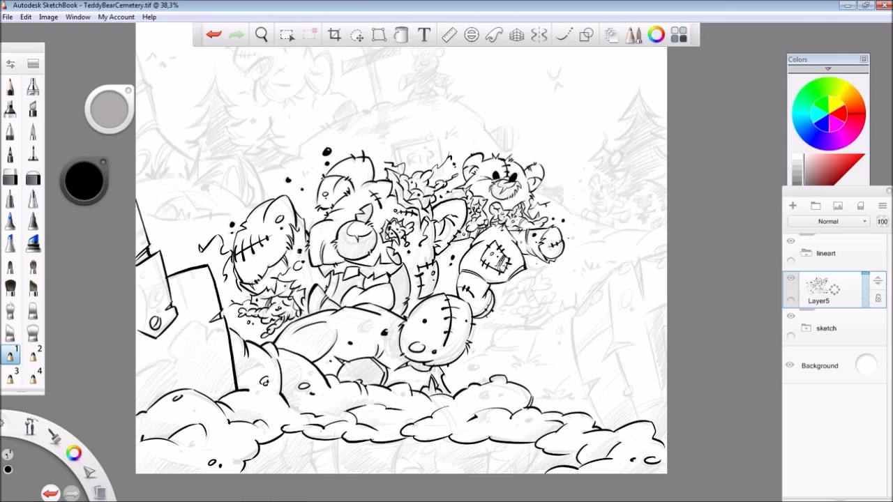
Ink the shredded fabric, stuffing and protruding bone of the torn limb beside the smaller bear's leg.
left_click_drag(506, 292, 539, 276)
mouse_move(505, 304)
left_mouse_down()
mouse_move(555, 274)
mouse_move(576, 279)
left_mouse_up()
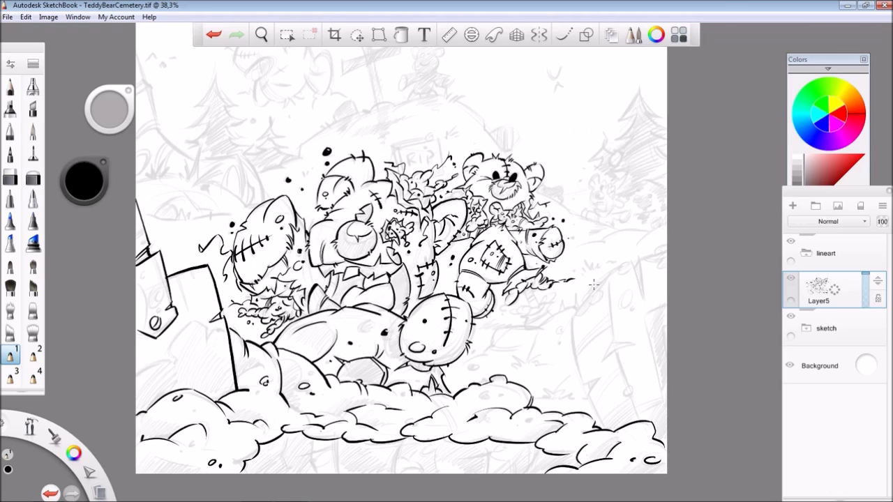
mouse_move(514, 298)
left_mouse_down()
mouse_move(498, 318)
mouse_move(539, 307)
mouse_move(510, 318)
left_mouse_up()
mouse_move(561, 289)
left_mouse_down()
mouse_move(543, 315)
mouse_move(516, 325)
left_mouse_up()
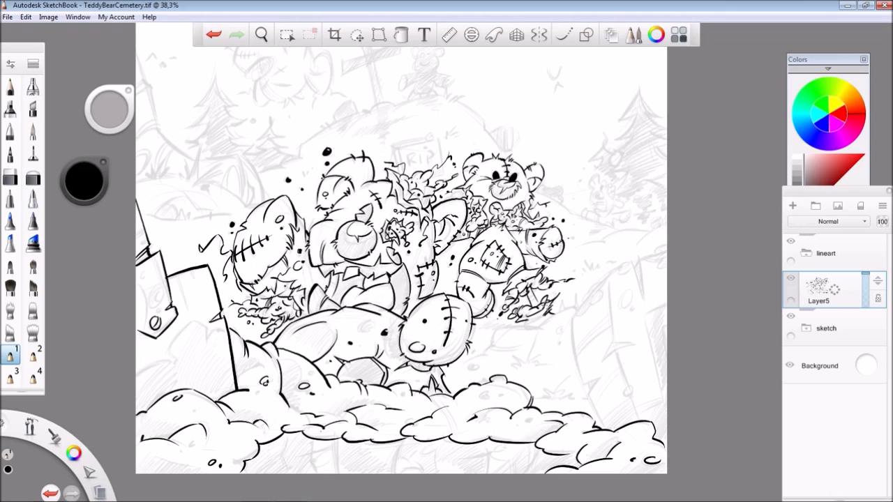
mouse_move(534, 282)
left_mouse_down()
mouse_move(542, 314)
mouse_move(531, 325)
left_mouse_up()
left_click_drag(551, 295, 530, 318)
left_click_drag(573, 283, 561, 293)
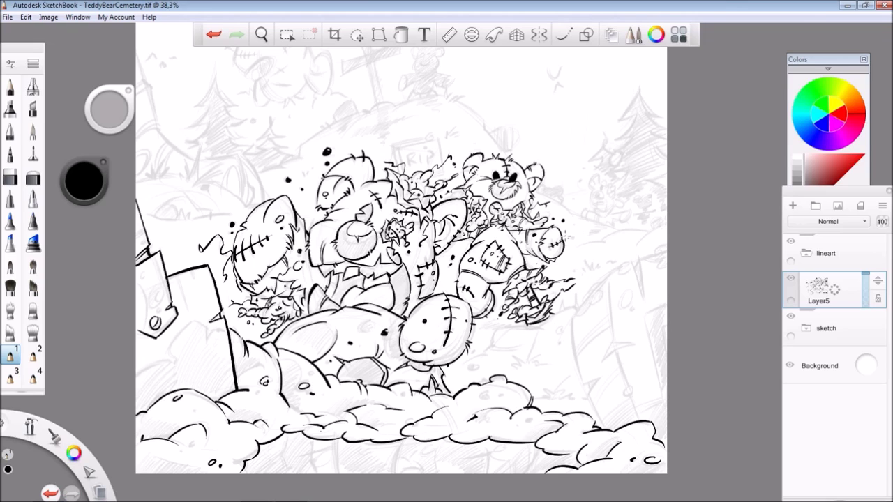
mouse_move(550, 320)
left_mouse_down()
mouse_move(523, 330)
mouse_move(539, 331)
left_mouse_up()
Ink the broken top edge, inner plank line, knot holes and crack of the wooden board at the scene's right edge.
mouse_move(604, 280)
left_mouse_down()
mouse_move(580, 304)
mouse_move(633, 256)
mouse_move(643, 300)
mouse_move(654, 253)
mouse_move(657, 270)
left_mouse_up()
left_click_drag(628, 297, 632, 308)
mouse_move(607, 276)
left_mouse_down()
mouse_move(599, 364)
mouse_move(639, 342)
mouse_move(615, 361)
mouse_move(628, 387)
left_mouse_up()
key("ctrl+z")
key("ctrl+z")
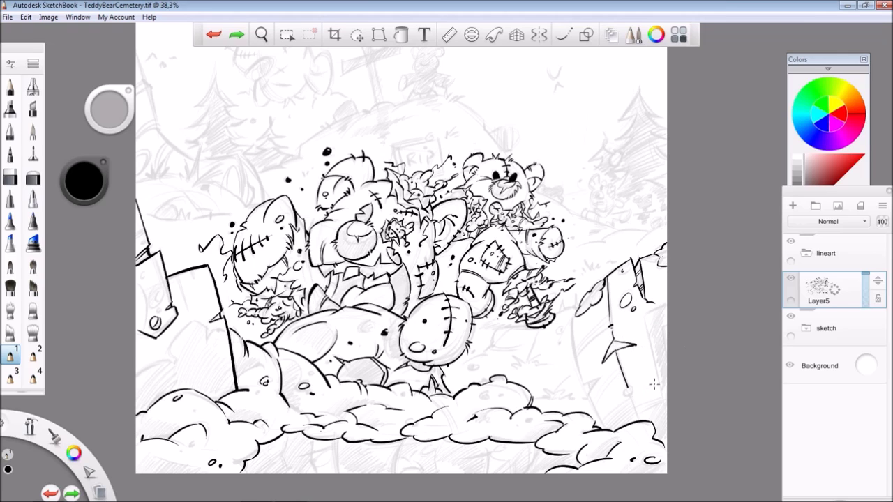
key("e")
mouse_move(612, 307)
left_mouse_down()
mouse_move(617, 345)
mouse_move(631, 362)
left_mouse_up()
key("e")
Ink the wooden board's splintered outer side, lower plank edges and small surface marks.
mouse_move(573, 313)
left_mouse_down()
mouse_move(583, 377)
mouse_move(600, 395)
mouse_move(607, 431)
left_mouse_up()
left_click_drag(615, 352, 639, 418)
key("ctrl+z")
key("ctrl+z")
left_click_drag(621, 385, 636, 417)
mouse_move(601, 358)
left_mouse_down()
mouse_move(647, 326)
mouse_move(656, 353)
left_mouse_up()
key("ctrl+z")
left_click_drag(657, 305, 666, 357)
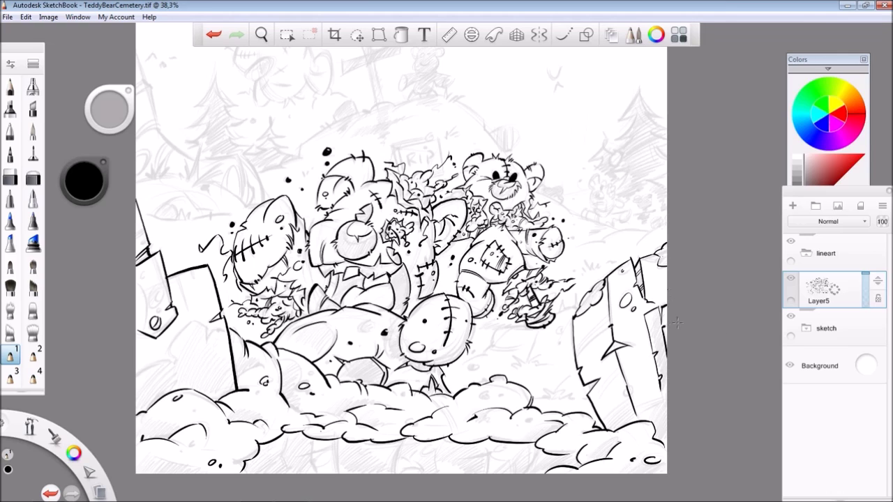
mouse_move(660, 397)
left_mouse_down()
mouse_move(626, 405)
mouse_move(607, 427)
left_mouse_up()
key("ctrl+z")
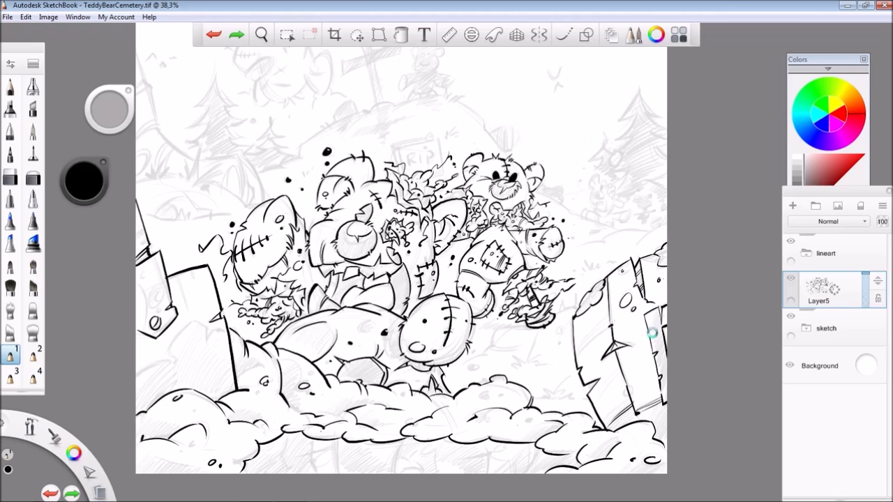
left_click_drag(652, 328, 640, 364)
Ink two spiky grass tufts and scattered dirt specks on the ground between the bears and the wooden board.
mouse_move(537, 339)
left_mouse_down()
mouse_move(527, 368)
mouse_move(544, 358)
mouse_move(568, 363)
left_mouse_up()
mouse_move(558, 377)
left_mouse_down()
mouse_move(551, 396)
mouse_move(572, 399)
left_mouse_up()
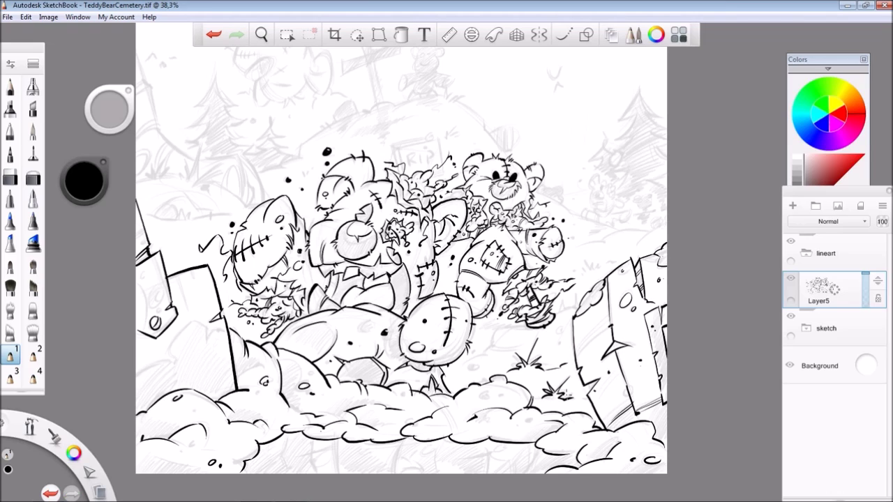
left_click(559, 332)
left_click(471, 369)
left_click(476, 353)
Ink the bumpy ground contour behind the right-hand wooden board and a small grass tuft beneath it.
left_click_drag(589, 263, 593, 270)
key("ctrl+z")
mouse_move(667, 222)
left_mouse_down()
mouse_move(636, 243)
mouse_move(576, 244)
mouse_move(620, 233)
left_mouse_up()
key("ctrl+z")
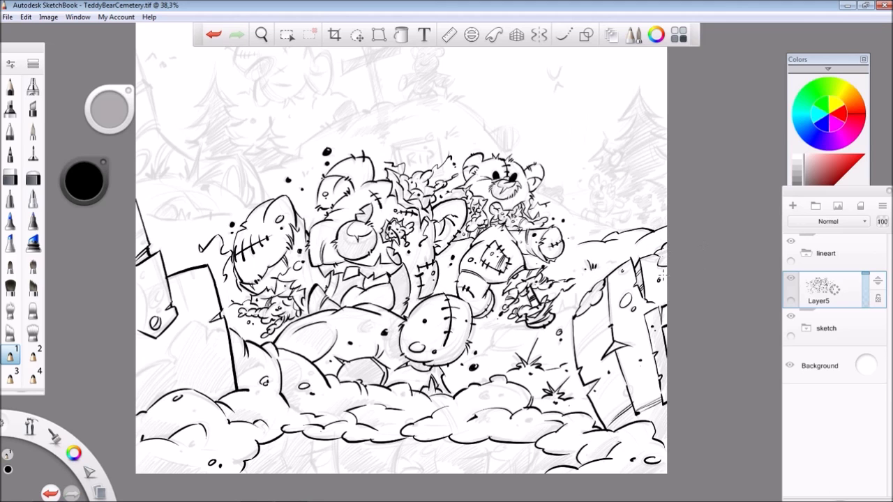
scroll(418, 230, "up", 3)
scroll(419, 230, "down", 5)
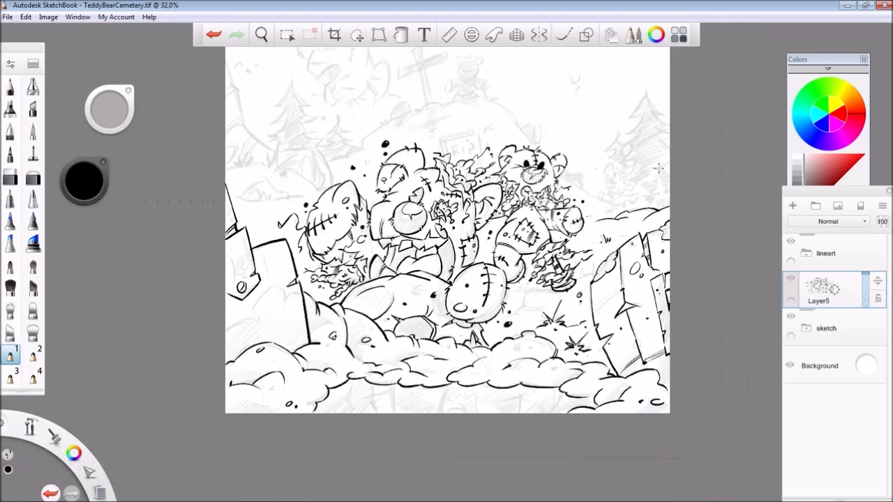
scroll(686, 286, "up", 2)
scroll(391, 318, "down", 1)
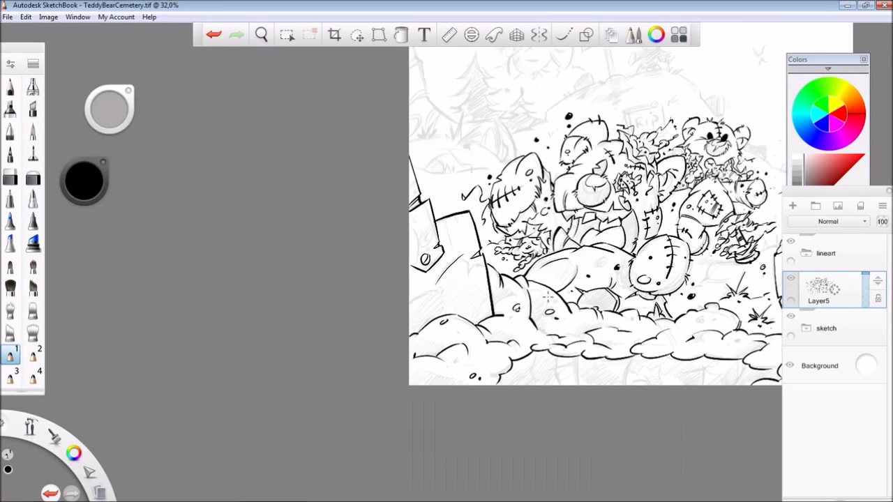
Ink cracks, wood grain and plank details on the broken boards at the scene's left edge.
left_click_drag(461, 258, 484, 279)
left_click(421, 284)
mouse_move(432, 213)
left_mouse_down()
mouse_move(410, 227)
mouse_move(413, 265)
left_mouse_up()
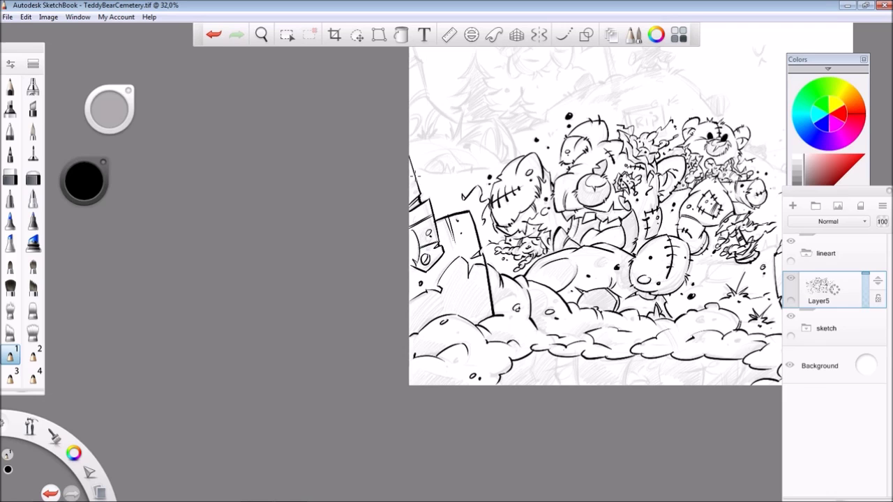
left_click_drag(431, 201, 411, 213)
key("ctrl+z")
Ink the first stone divisions and cracks beneath the dirt mounds along the left part of the artwork's lower edge.
mouse_move(628, 56)
left_mouse_down()
mouse_move(624, 279)
mouse_move(579, 105)
mouse_move(622, 276)
mouse_move(669, 221)
left_mouse_up()
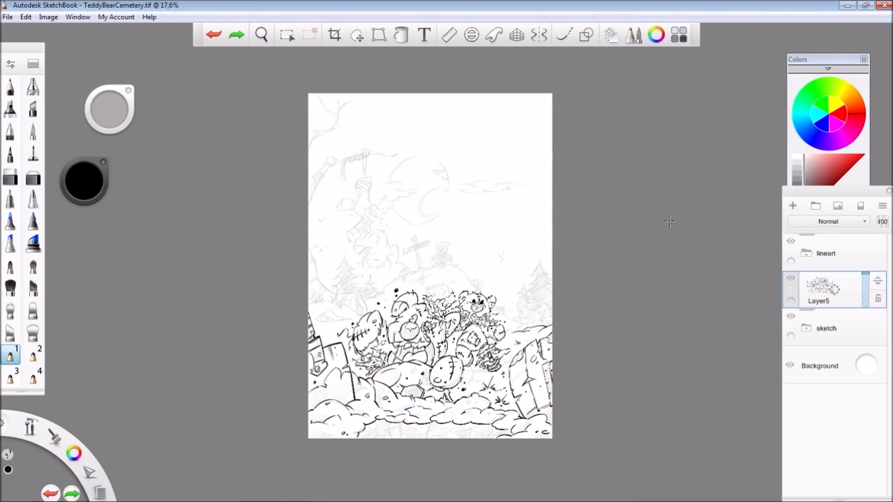
left_click_drag(541, 322, 488, 341)
left_click_drag(322, 349, 323, 397)
left_click_drag(381, 357, 381, 398)
left_click_drag(453, 361, 441, 398)
left_click_drag(384, 364, 344, 368)
left_click_drag(361, 378, 346, 397)
left_click_drag(321, 381, 305, 397)
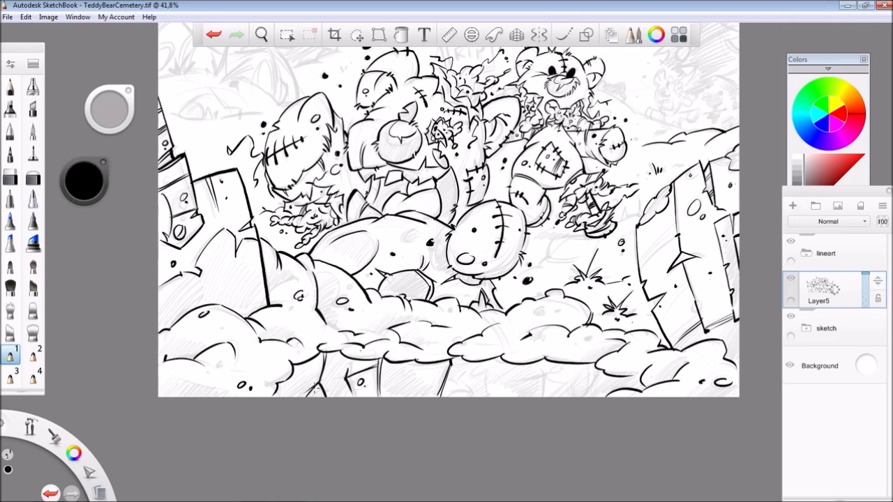
Ink inner crack lines on the stones beneath the dirt, extending the detail toward the lower right mound.
left_click_drag(391, 383, 438, 399)
left_click_drag(378, 379, 359, 396)
left_click_drag(563, 374, 521, 382)
mouse_move(621, 365)
left_mouse_down()
mouse_move(562, 399)
mouse_move(585, 396)
left_mouse_up()
left_click_drag(633, 375, 632, 390)
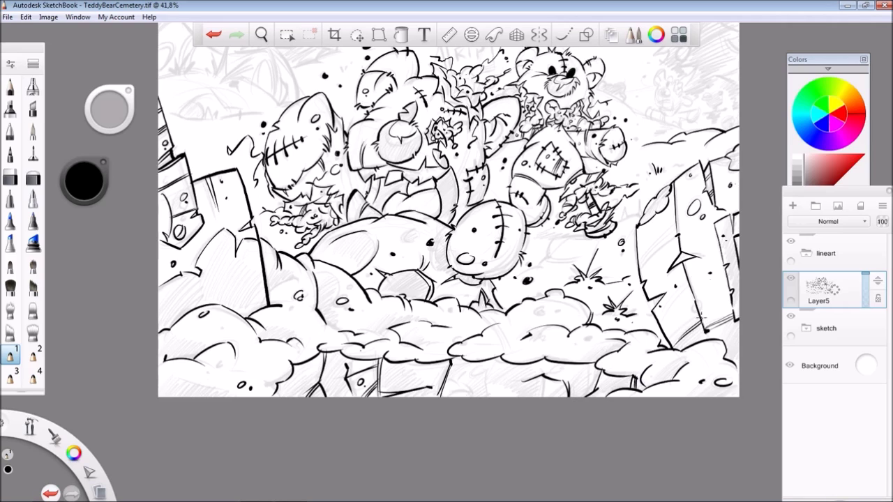
Ink the remaining stone outlines, cracks and small pits beneath the central dirt mounds.
left_click_drag(567, 360, 560, 381)
left_click_drag(596, 364, 590, 393)
mouse_move(500, 359)
left_mouse_down()
mouse_move(481, 398)
mouse_move(473, 381)
left_mouse_up()
left_click_drag(471, 388, 442, 398)
left_click_drag(406, 367, 408, 369)
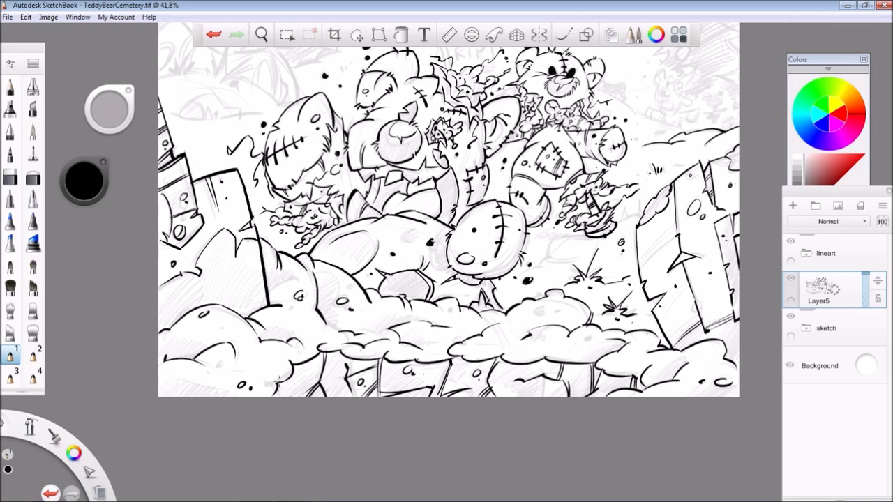
left_click_drag(545, 376, 536, 396)
scroll(614, 367, "down", 4)
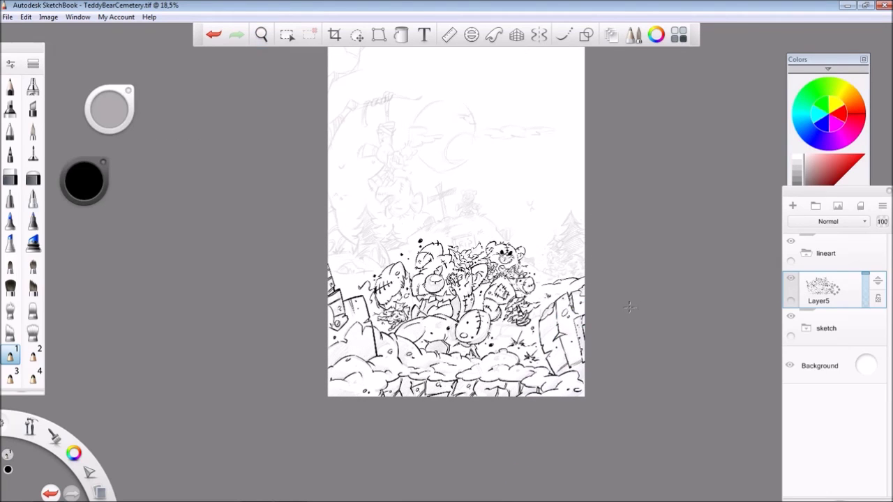